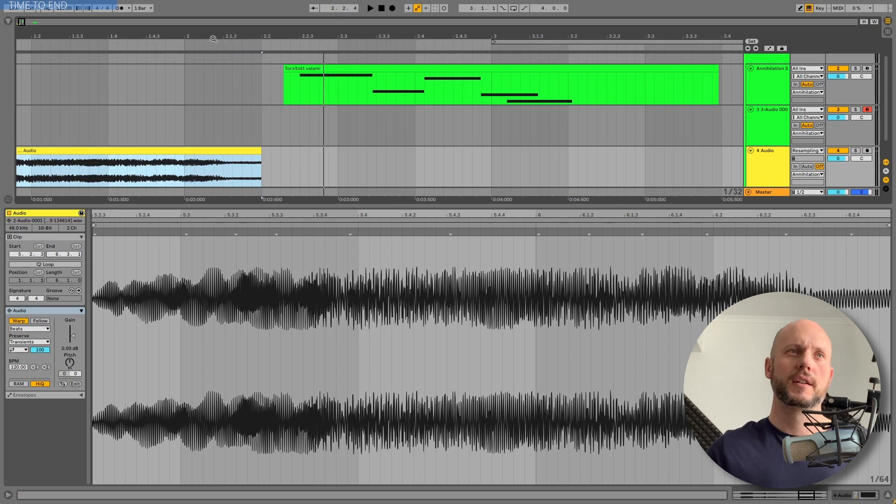
- Mark the audio clip's tail from 2.1.3 to 2.2.1 on the 4 Audio track and play the clip's ending and whole length
left_click_drag(234, 169, 261, 169)
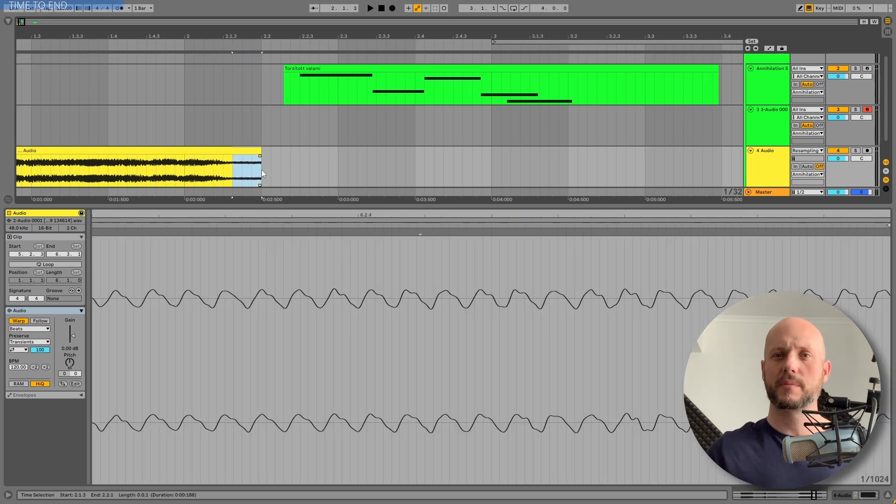
left_click_drag(250, 52, 250, 47)
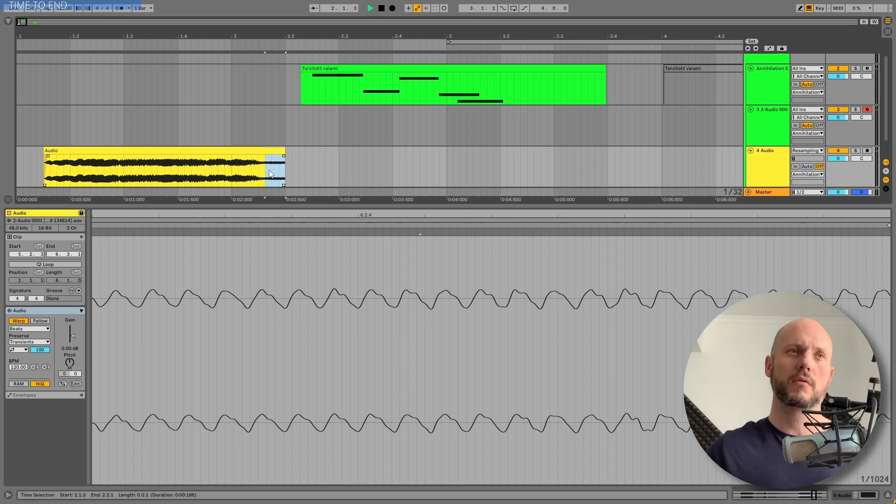
key("space")
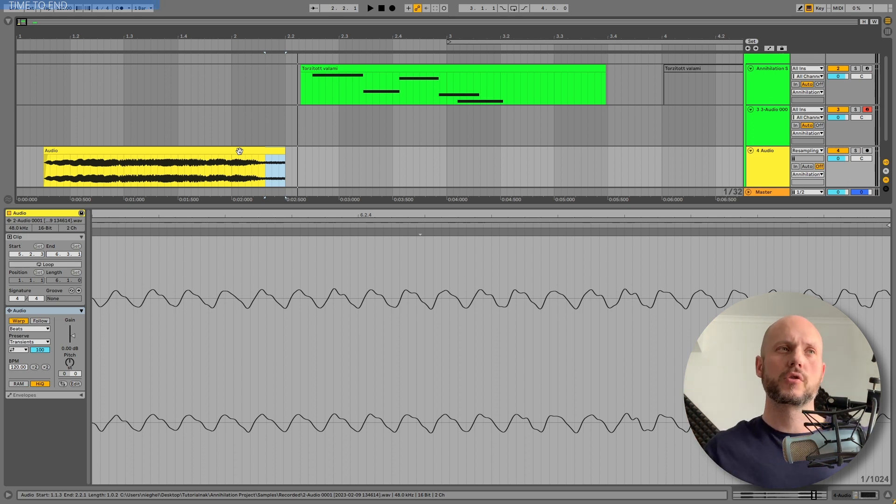
left_click(239, 151)
key("space")
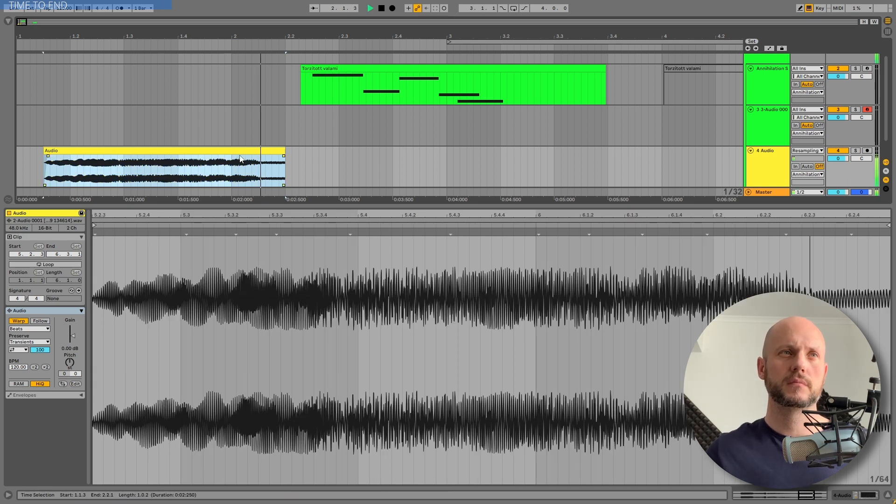
key("space")
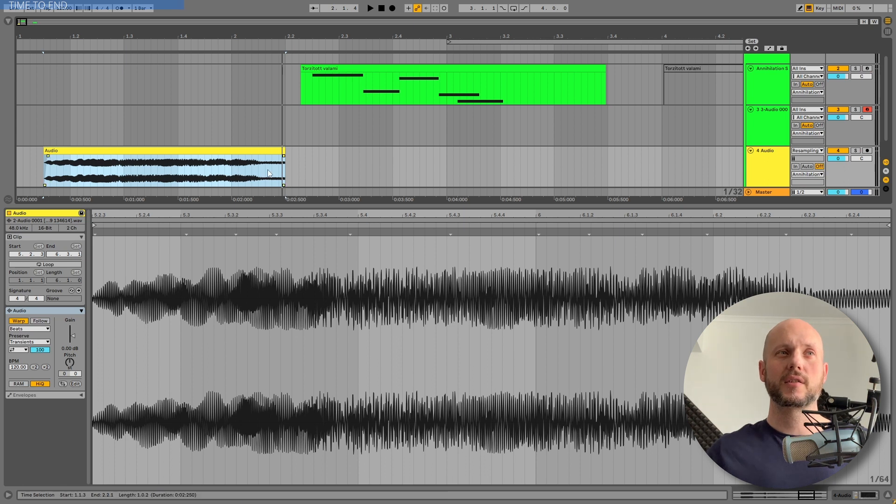
- Replay the audio clip from its beginning and reselect its quiet ending to examine the reverb-like tail
left_click_drag(269, 173, 299, 170)
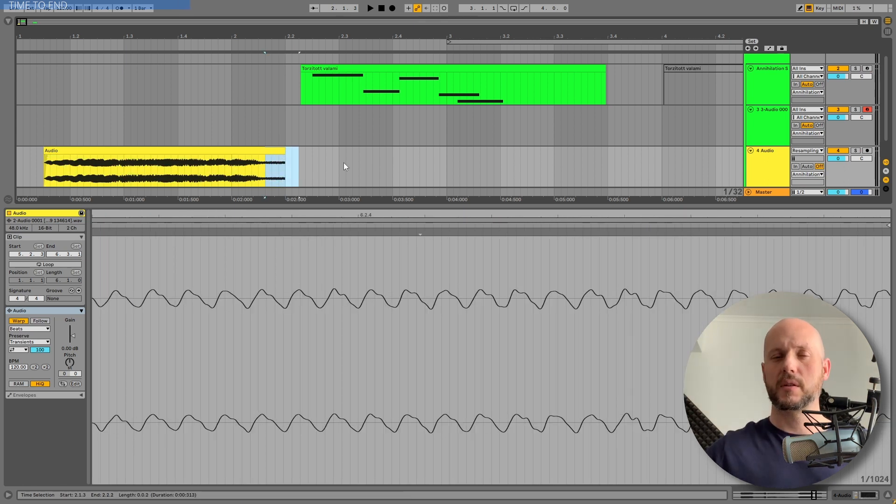
left_click(211, 149)
key("space")
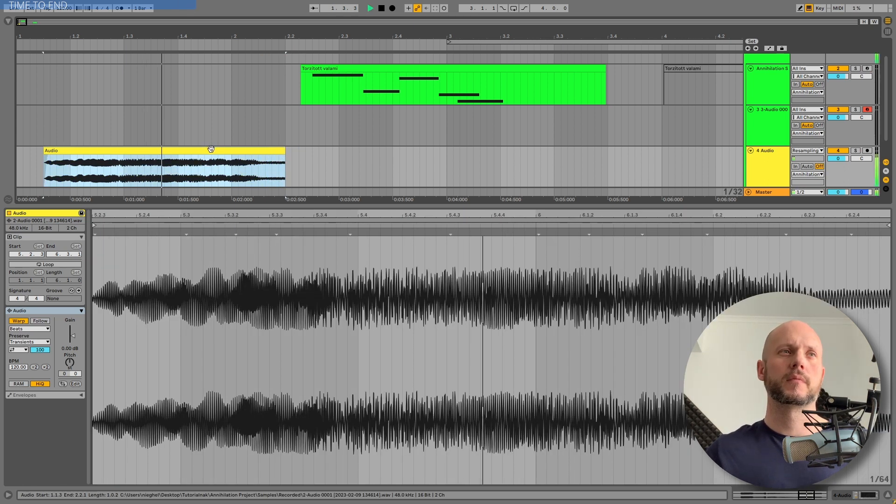
left_click(259, 172)
key("space")
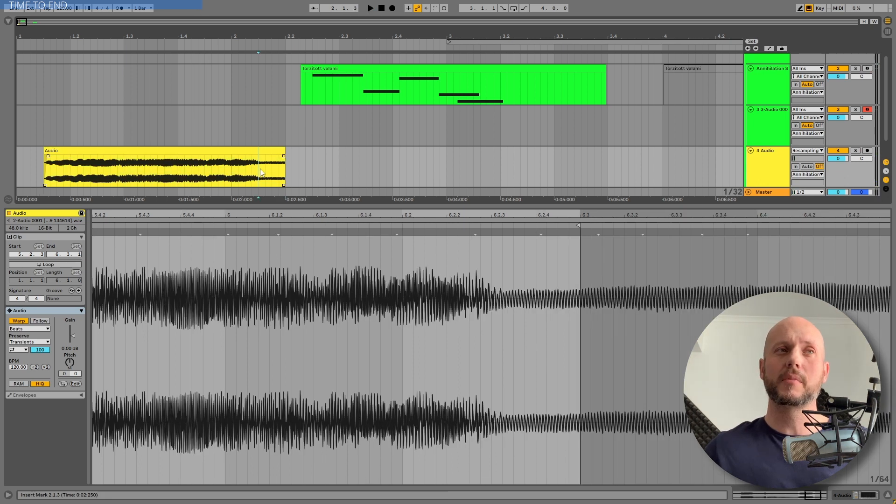
left_click_drag(260, 172, 284, 172)
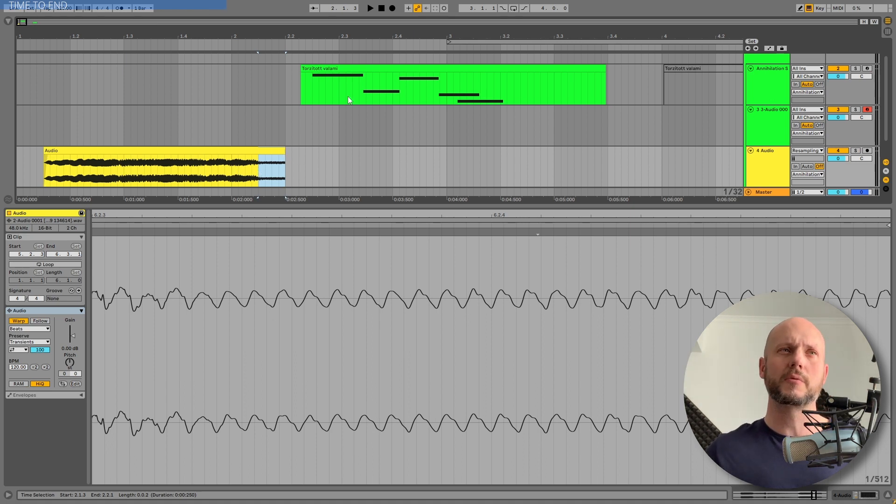
- View the notes and device chain of the first Torzitott valami clip on the Serum track and listen to it
left_click(366, 69)
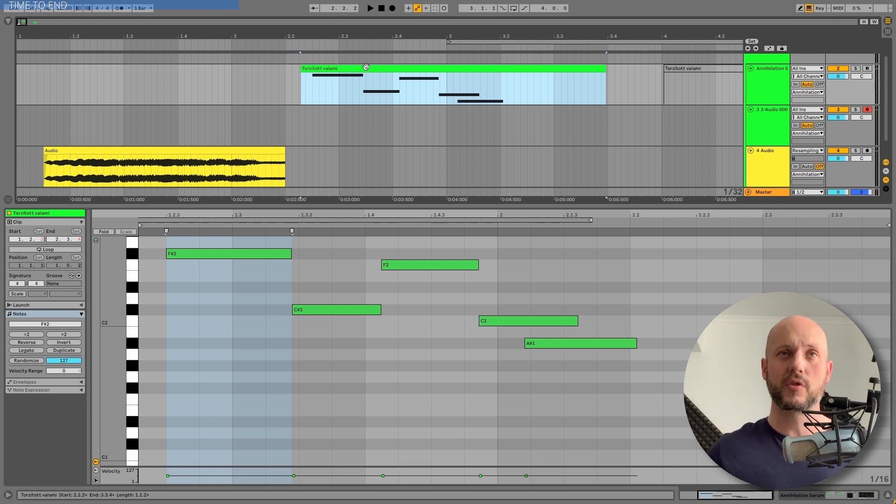
key("shift+Tab")
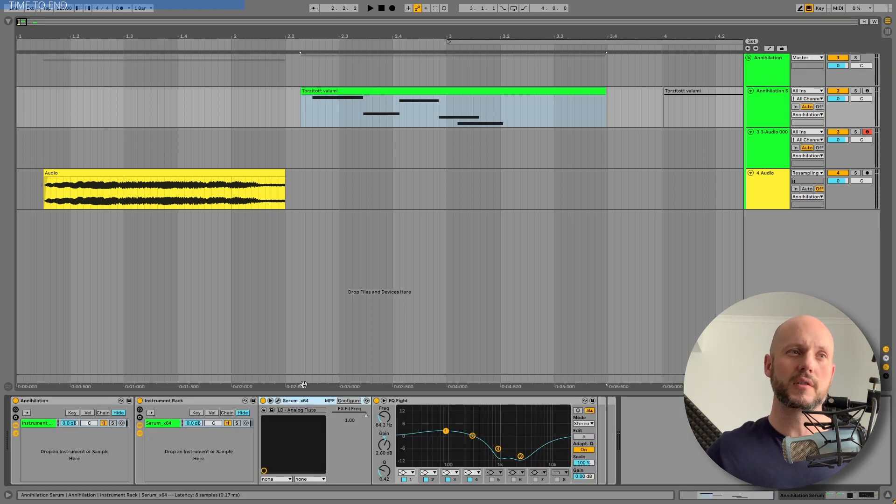
left_click(419, 90)
key("space")
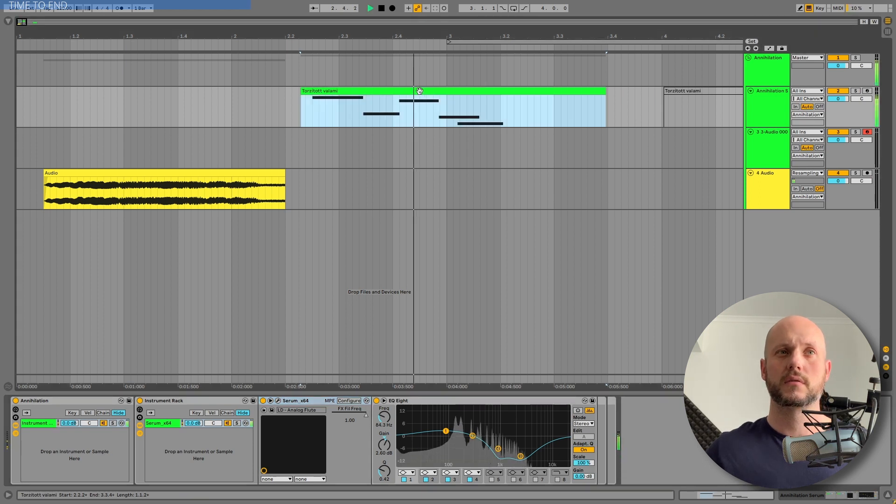
key("space")
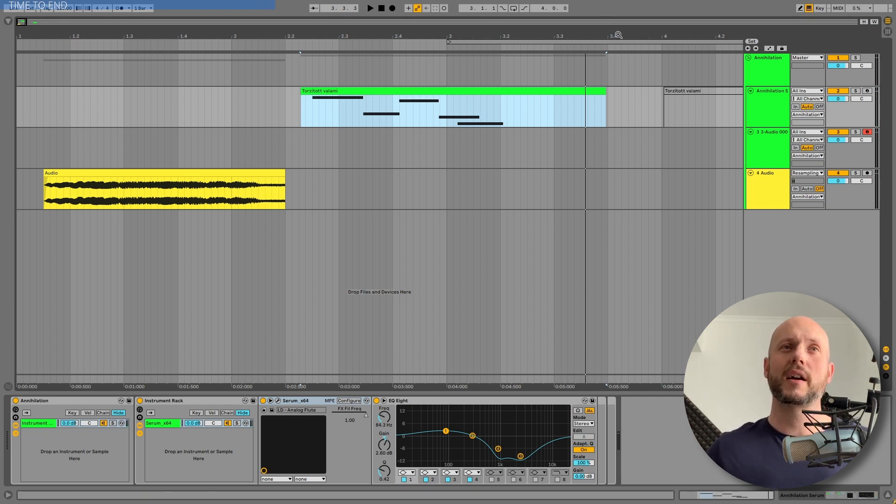
- Reactivate the deactivated Torzitott valami clip at bar 4 to view its content and deactivate it again
left_click_drag(619, 35, 240, 35)
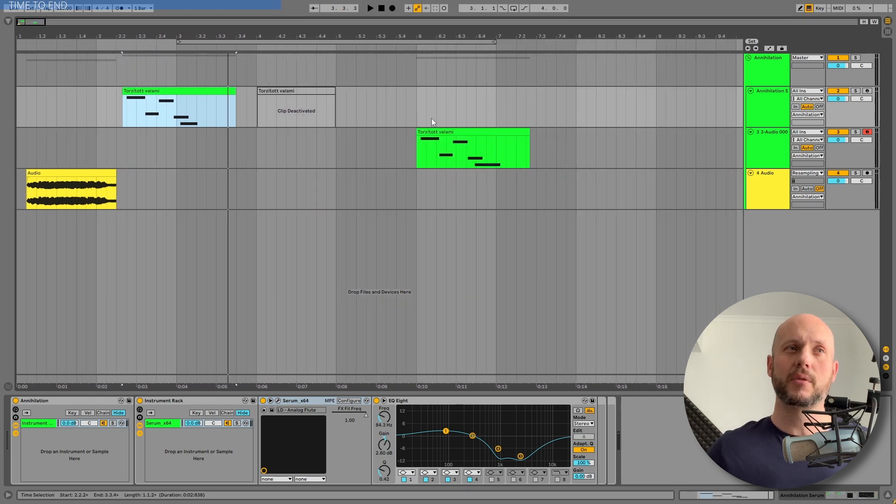
left_click(306, 91)
key("0")
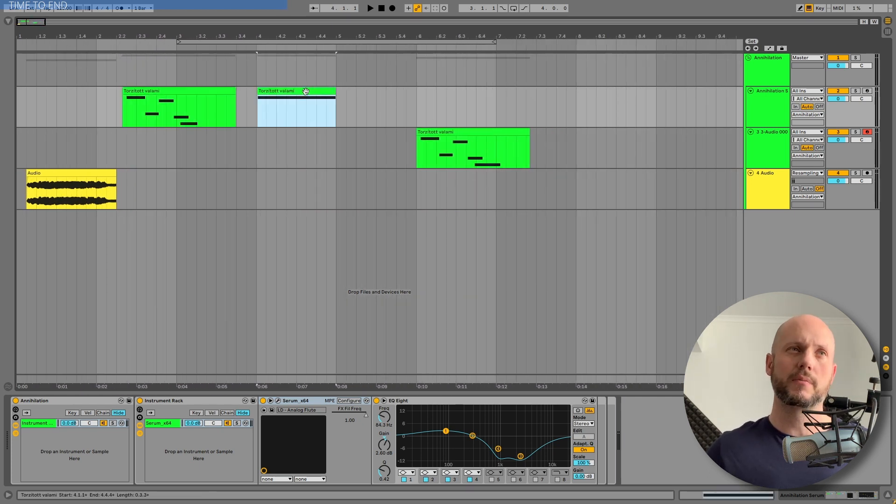
double_click(306, 91)
key("0")
- Listen to the Torzitott valami clip at bar 6 on the third track from its start
left_click(483, 131)
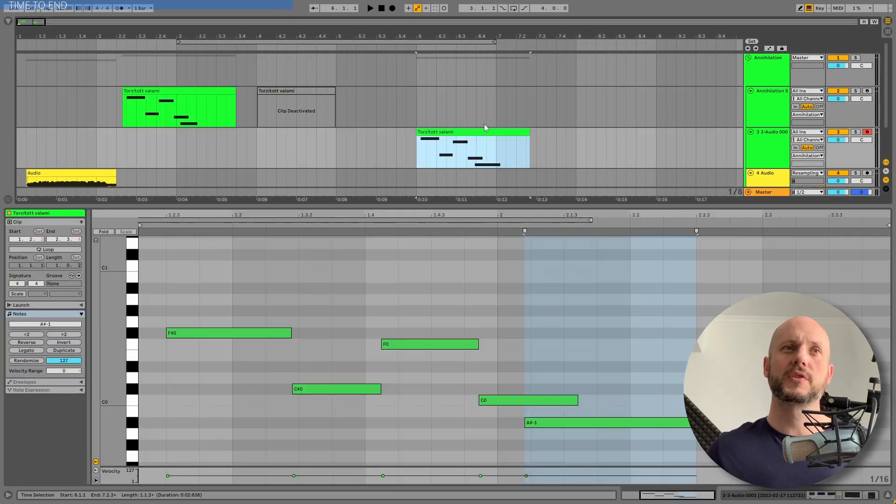
key("space")
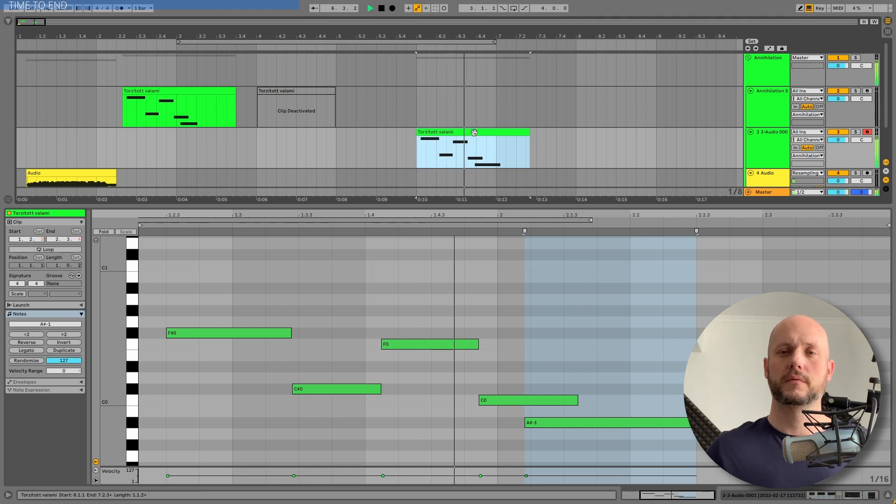
key("space")
key("space")
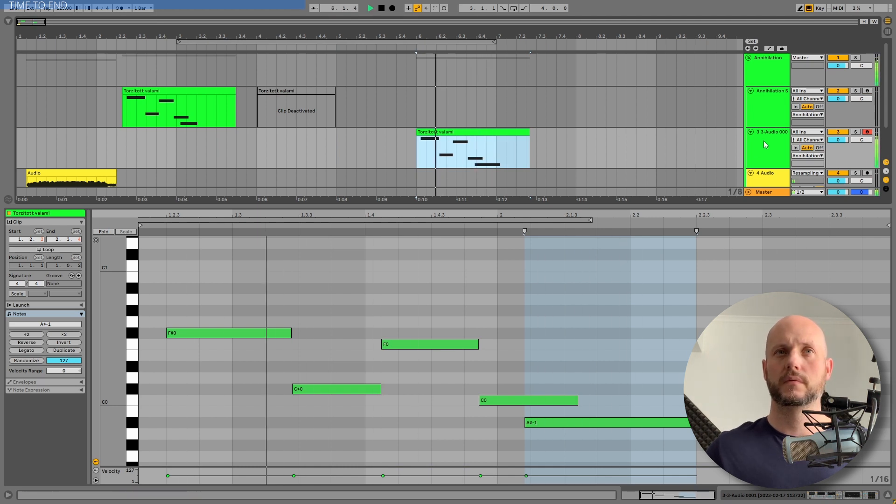
- Set the volume envelope release of the third track's Sampler to 1.86 s and show the arrangement's automation lanes
left_click(763, 141)
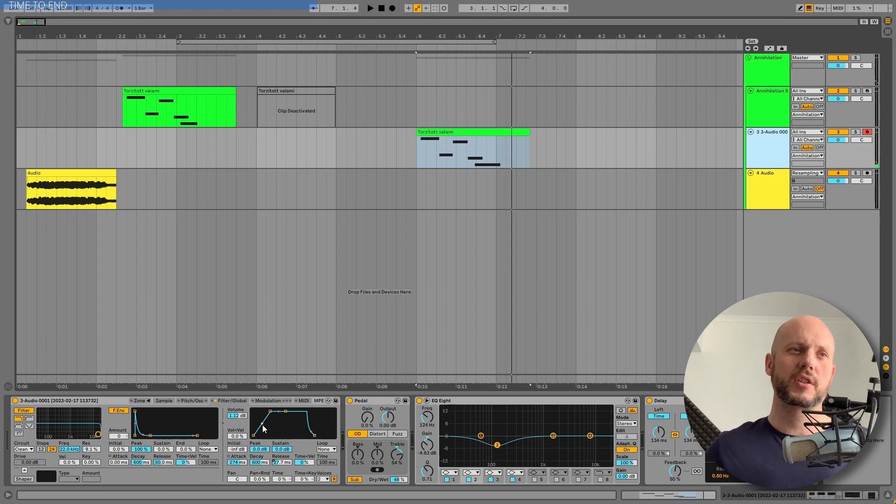
left_click(279, 462)
key("a")
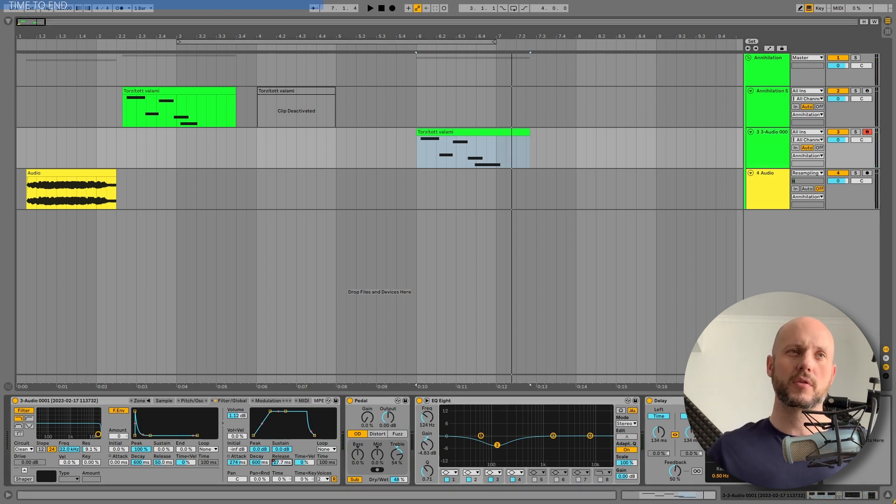
left_click(516, 144)
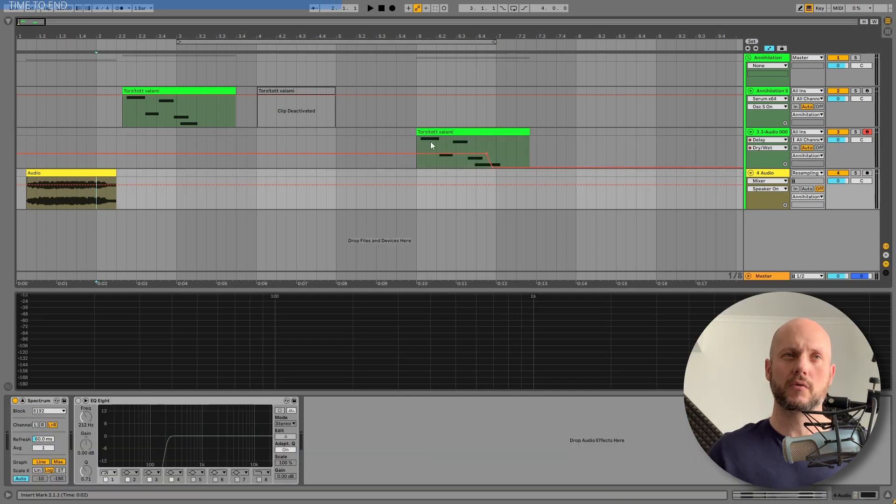
left_click(430, 141)
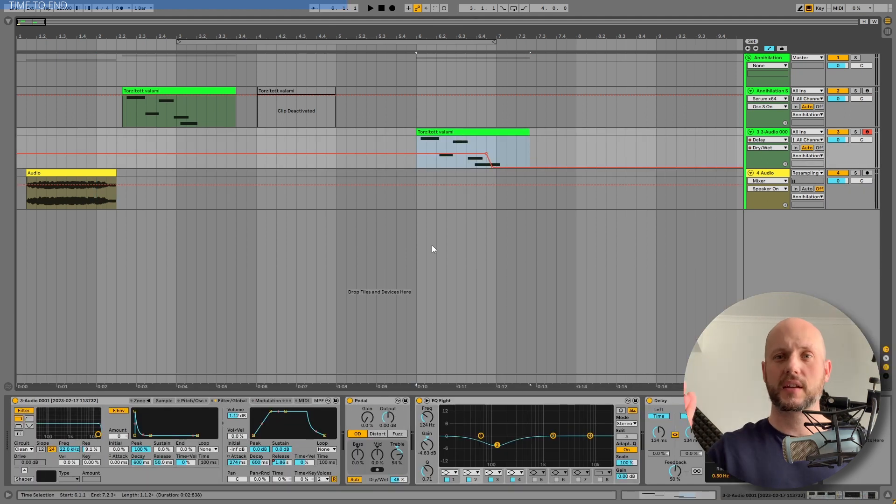
- Examine the third track's Sampler sample and its Pedal, EQ Eight and Delay effects, comparing with the Serum track's chain
left_click(164, 401)
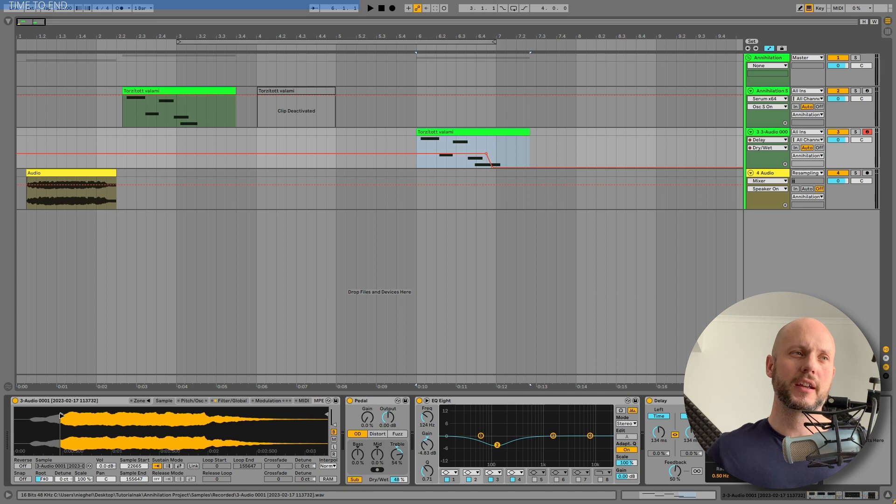
left_click(174, 91)
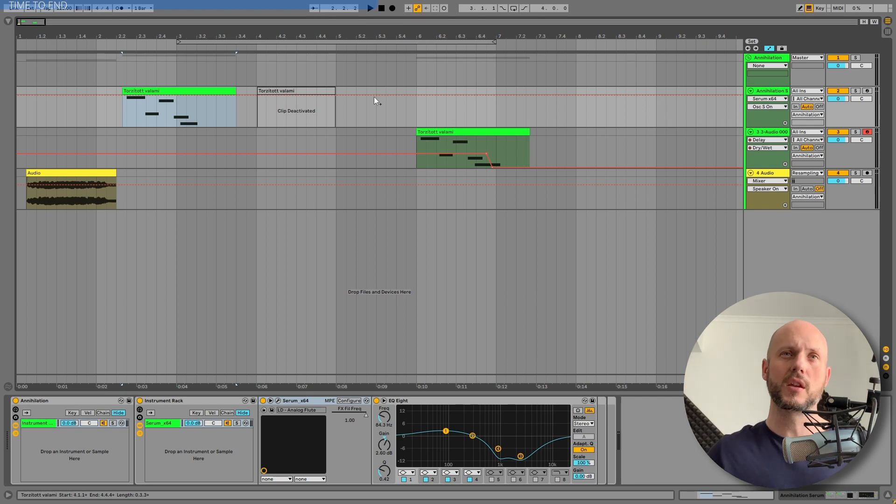
left_click(513, 161)
left_click(469, 135)
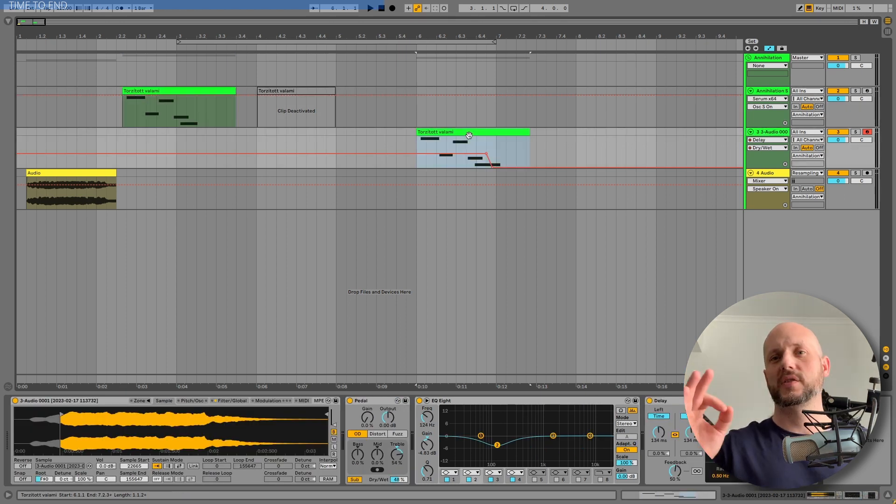
left_click(365, 401)
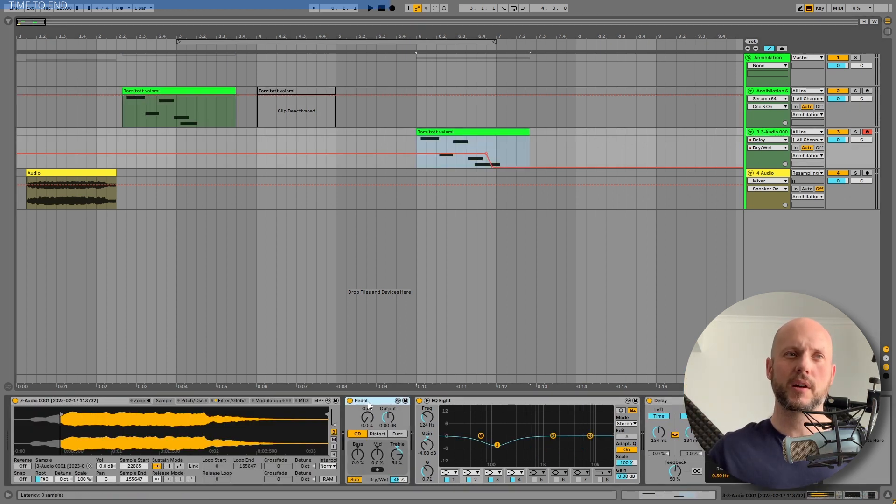
left_click(520, 401)
left_click(699, 400)
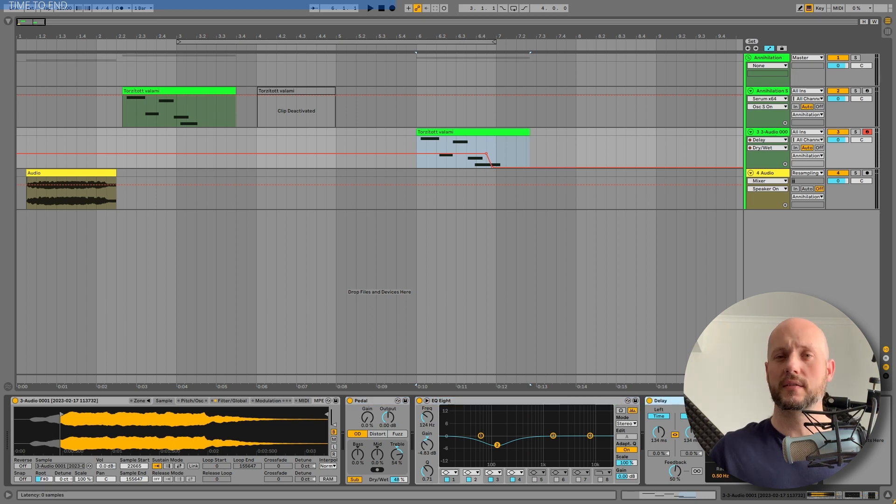
- Open the Serum instrument of the Annihilation Serum track, enable its sub oscillator and listen to the track's first clip
left_click(770, 91)
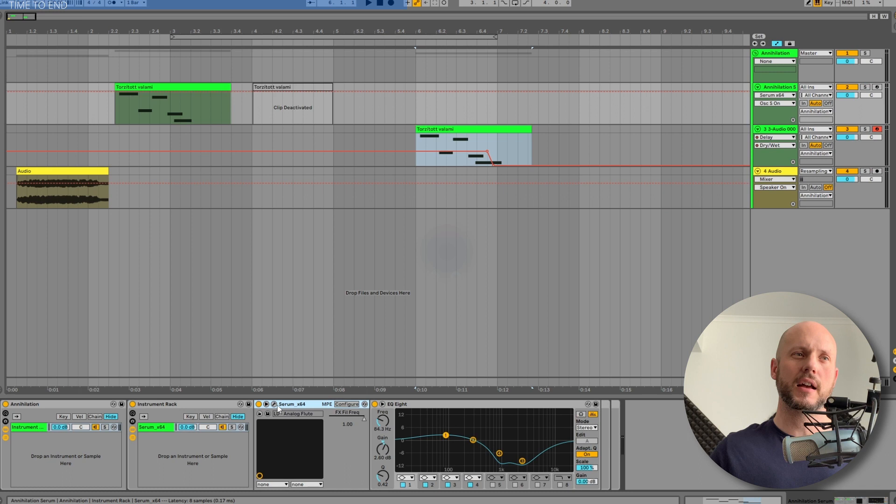
left_click(275, 405)
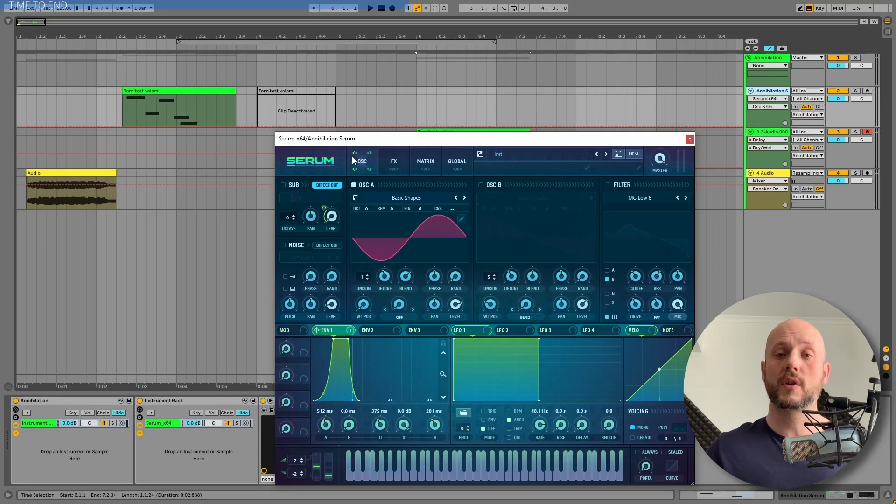
left_click(284, 185)
left_click(211, 91)
key("space")
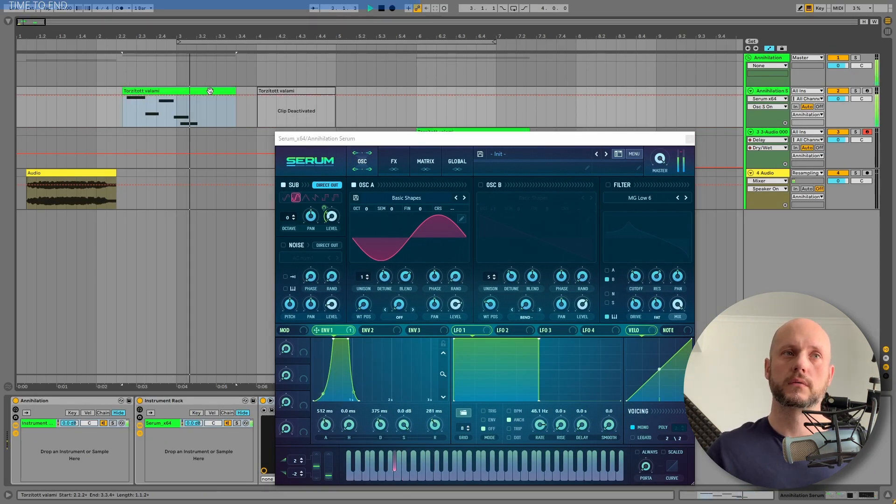
key("space")
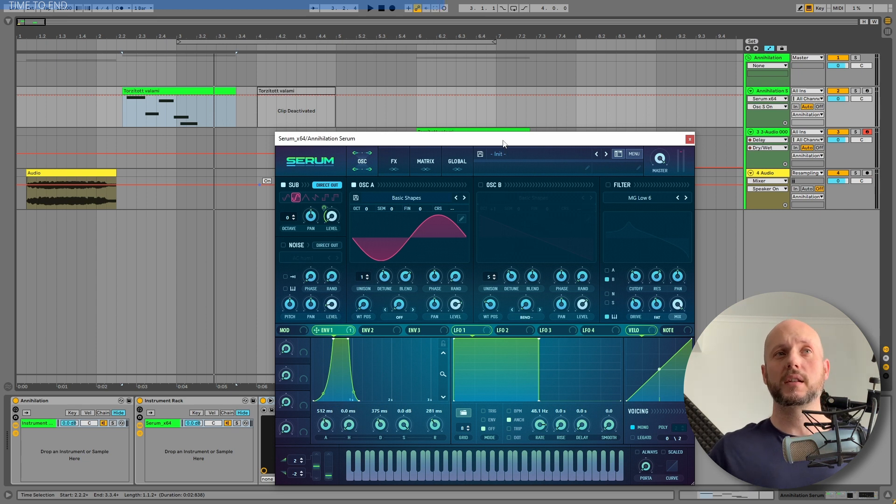
- Enable Serum's oscillator B with its unison set to 1, turn on the MG Low 6 filter and replay the clip
left_click(480, 186)
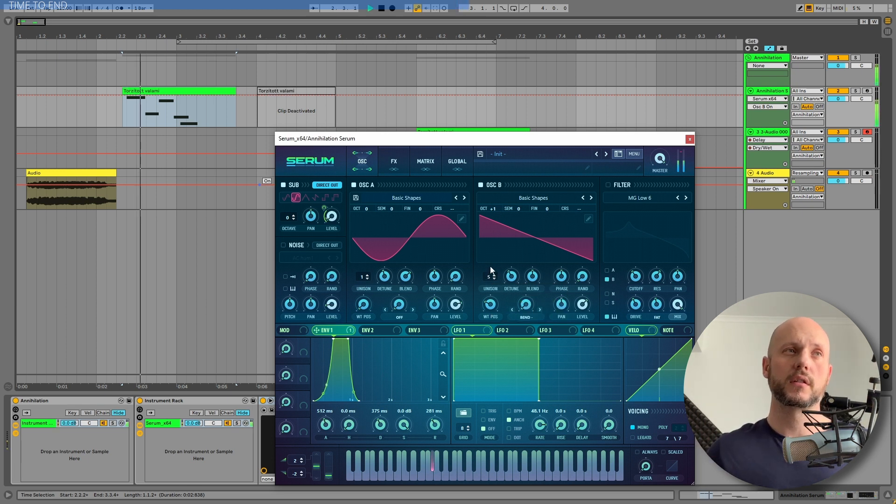
left_click_drag(488, 280, 481, 399)
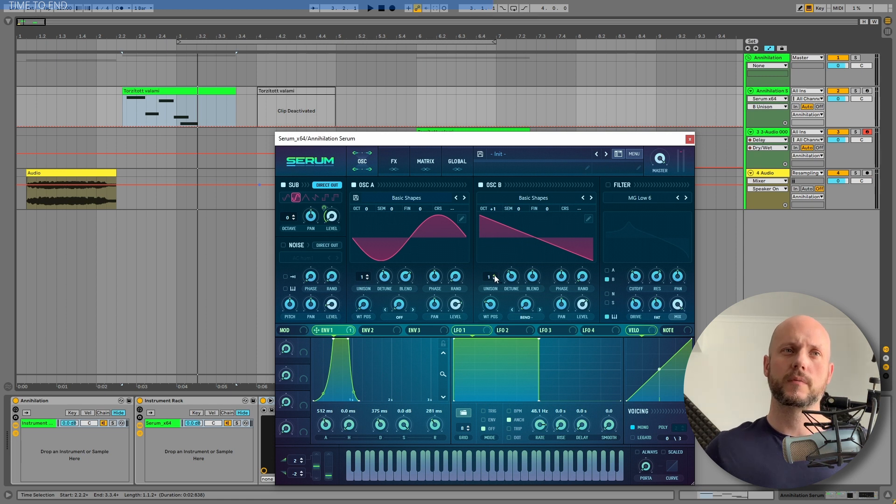
left_click(607, 185)
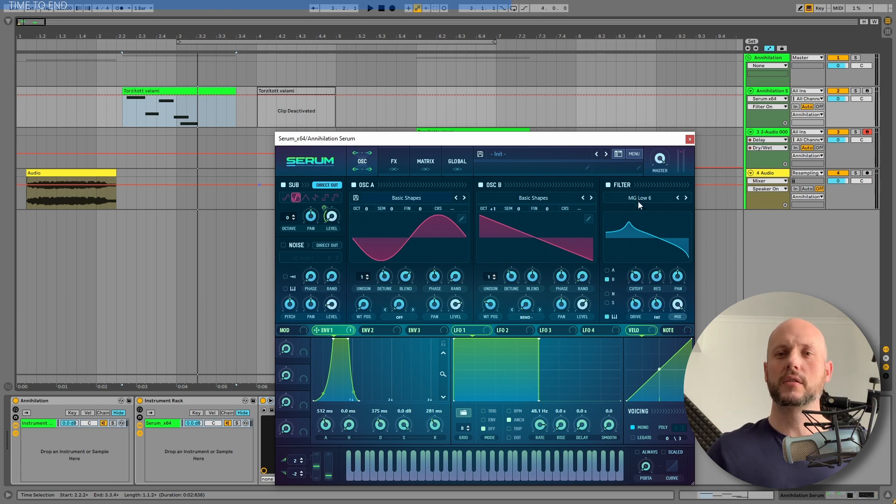
key("space")
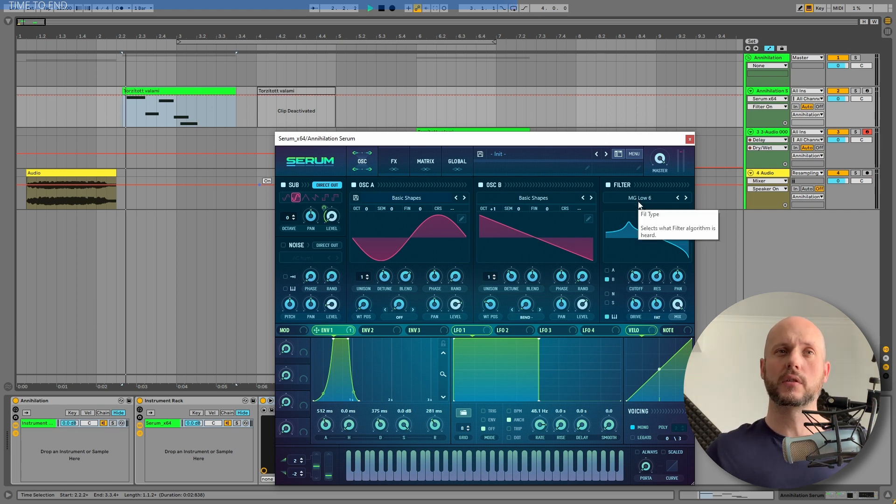
- Set Serum's master volume to 57% (-14.8 dB), show its Tube distortion effect and replay the clip
left_click(665, 158)
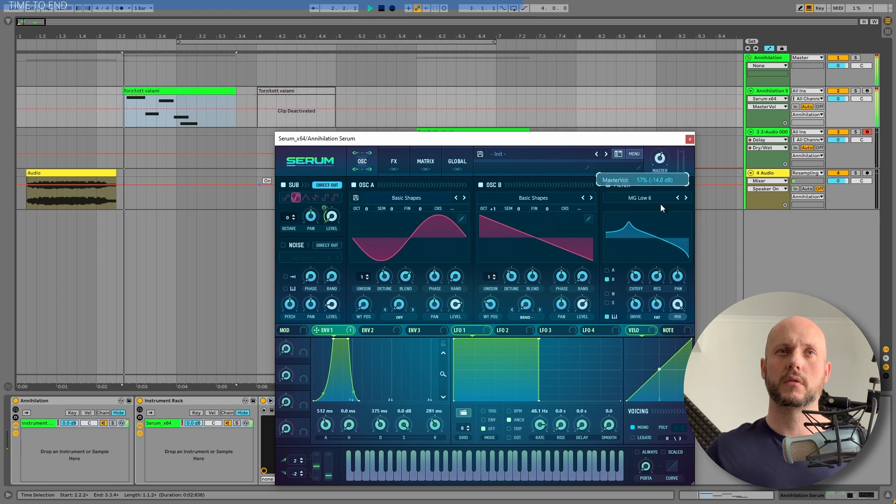
key("space")
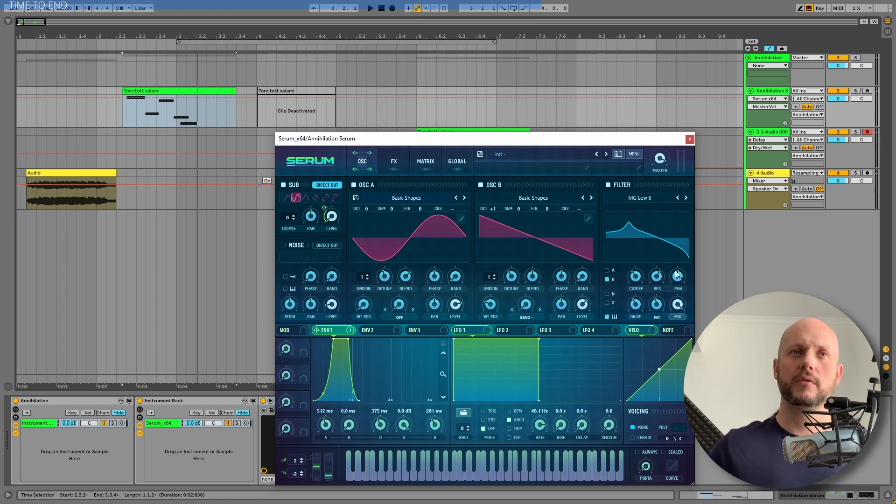
left_click(633, 280)
left_click(395, 164)
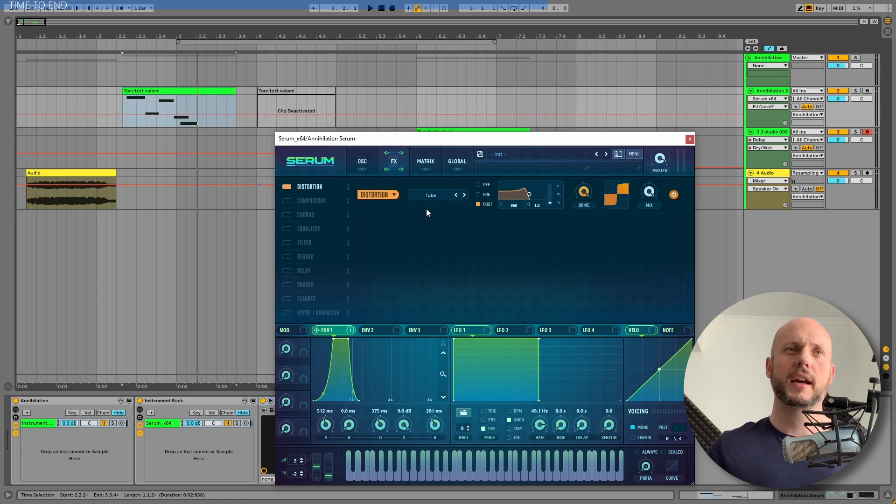
key("space")
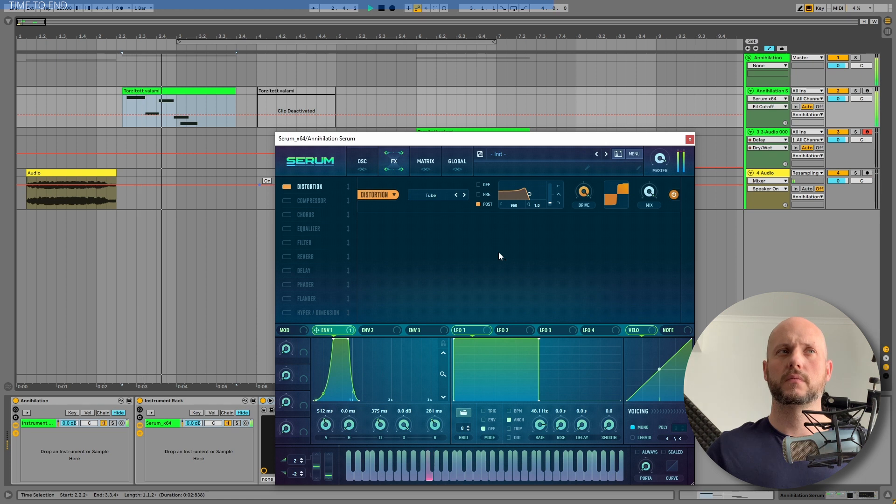
key("space")
- Raise oscillator B's unison to 5 voices and replay the clip
left_click(363, 161)
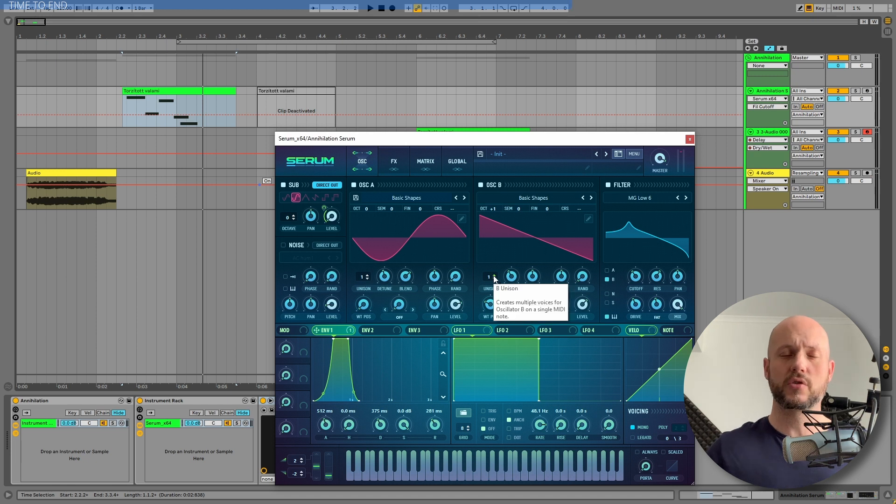
left_click_drag(494, 279, 498, 276)
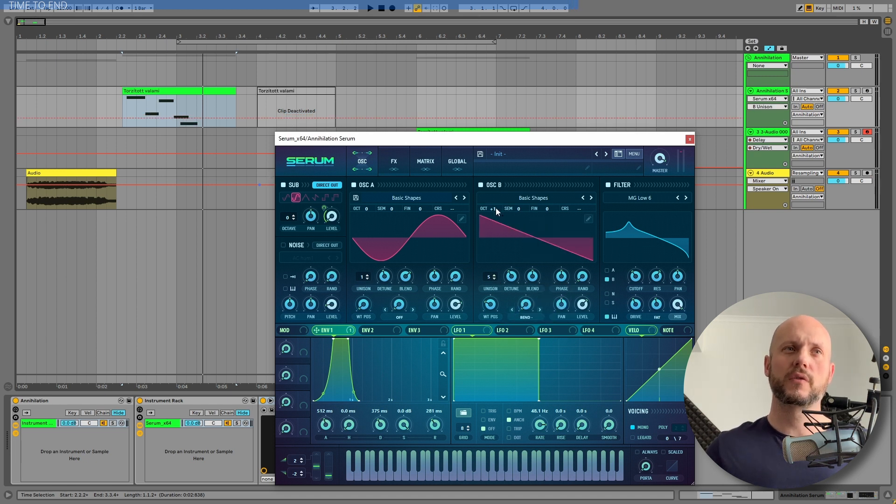
key("space")
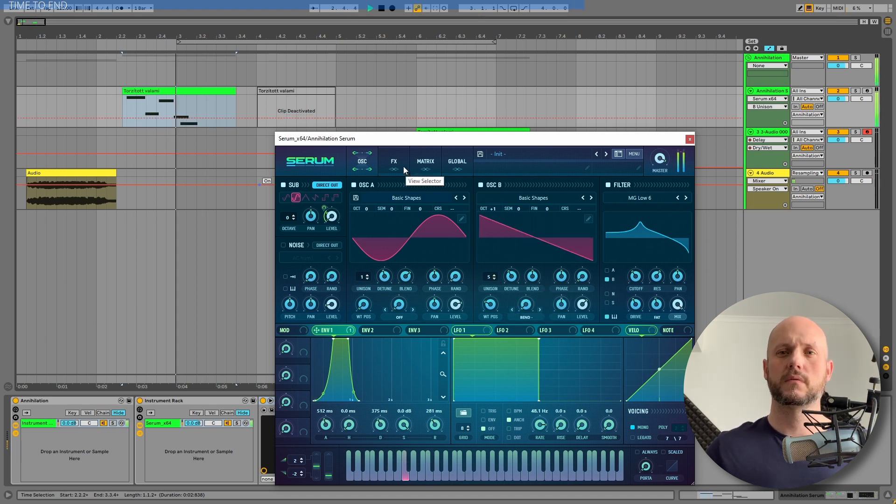
key("space")
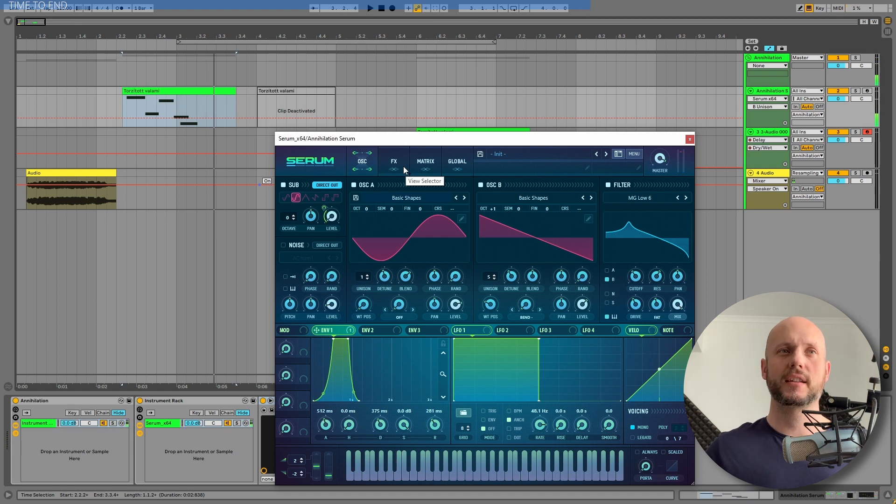
- Compare oscillator B's sound during playback with unison at 1 and back at 5 voices
left_click_drag(491, 280, 494, 368)
key("space")
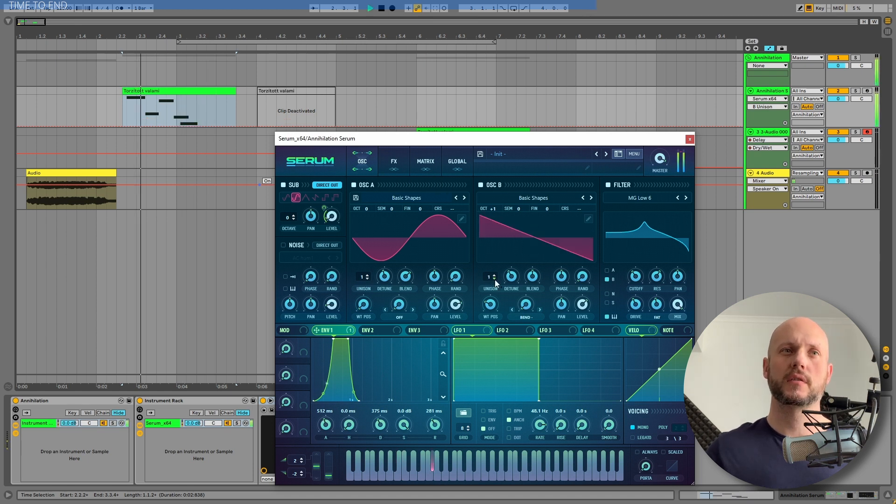
scroll(494, 278, "up", 4)
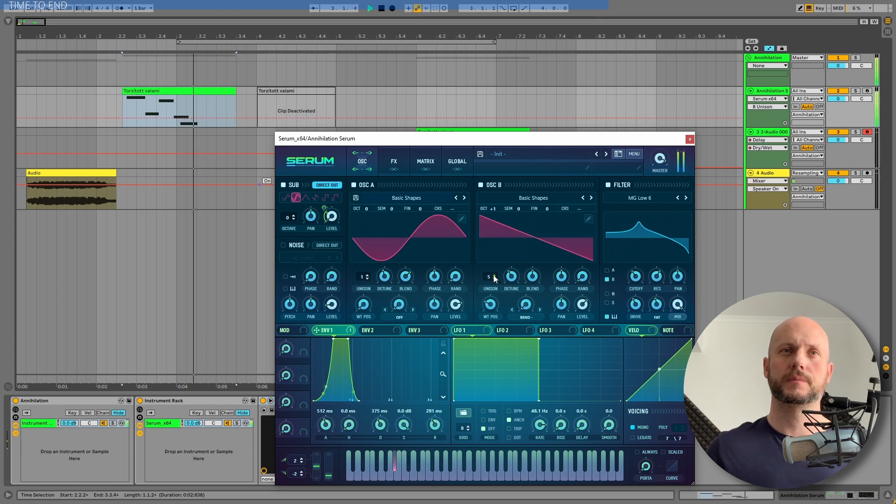
key("space")
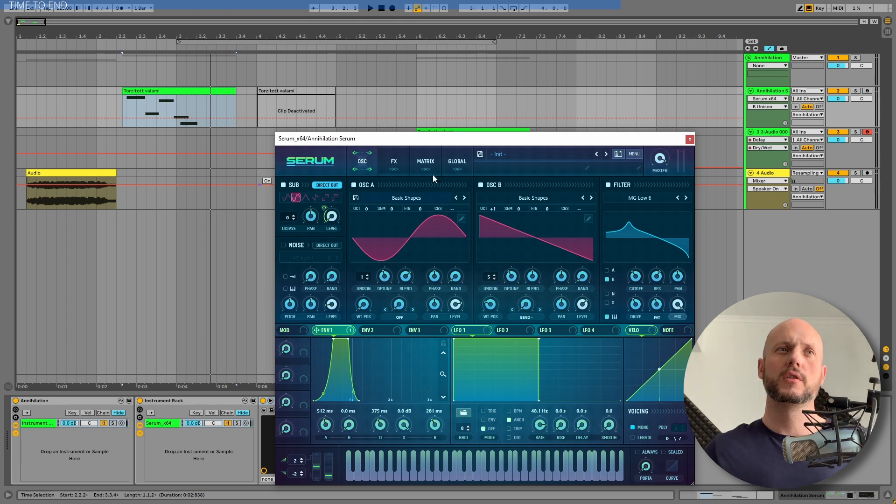
- Enable Serum's Compressor, Chorus and Equalizer effects while listening to the clip
left_click(402, 156)
left_click(287, 201)
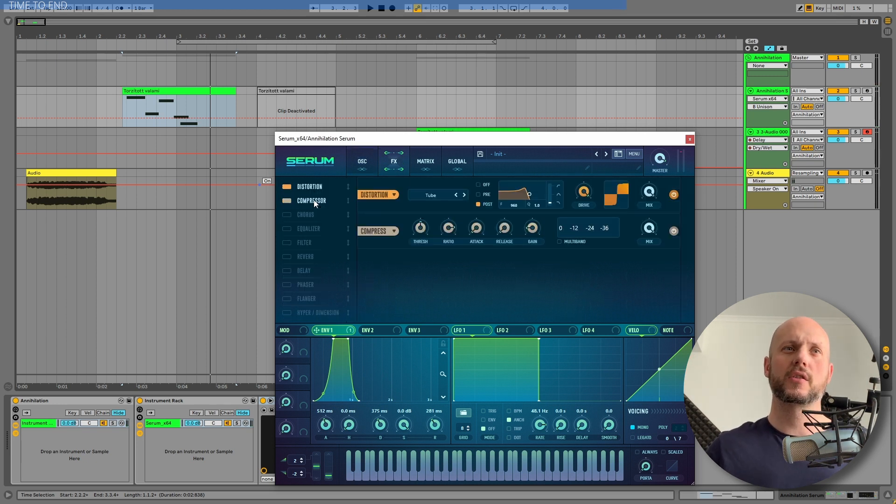
key("space")
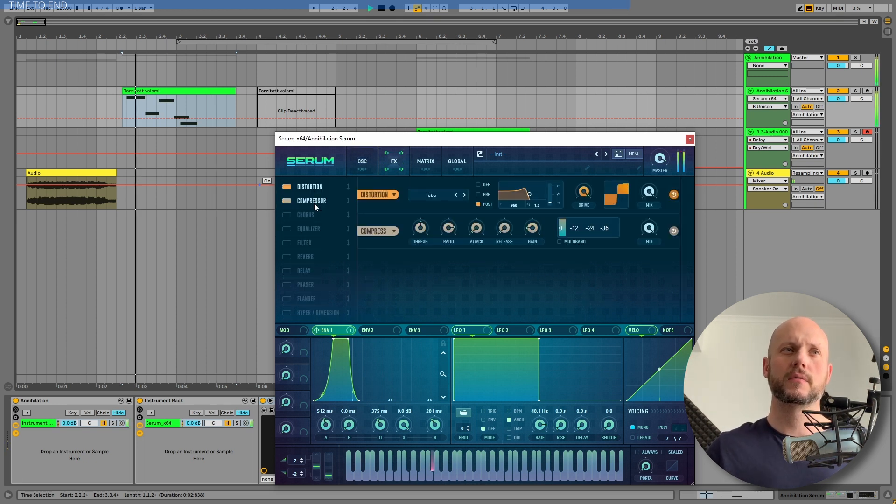
left_click(293, 213)
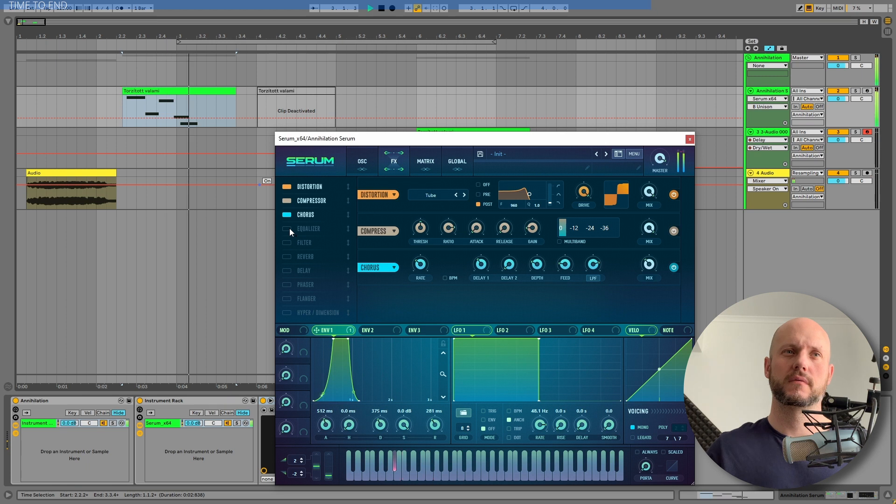
left_click(289, 229)
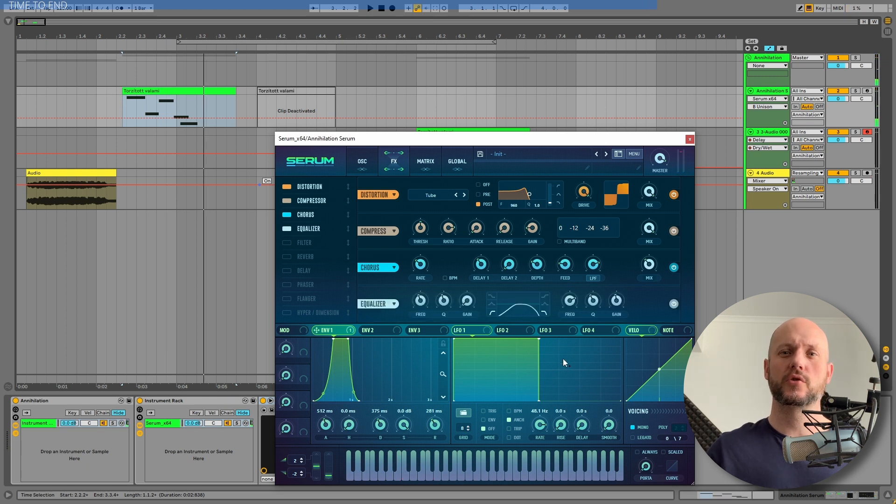
key("space")
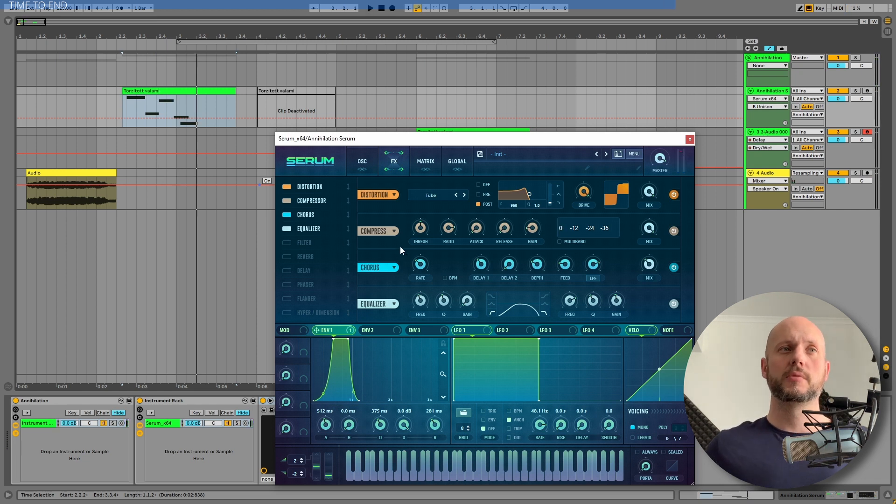
- Enable Serum's MG Low 18 Filter, Reverb and Delay effects and replay the clip
left_click(286, 243)
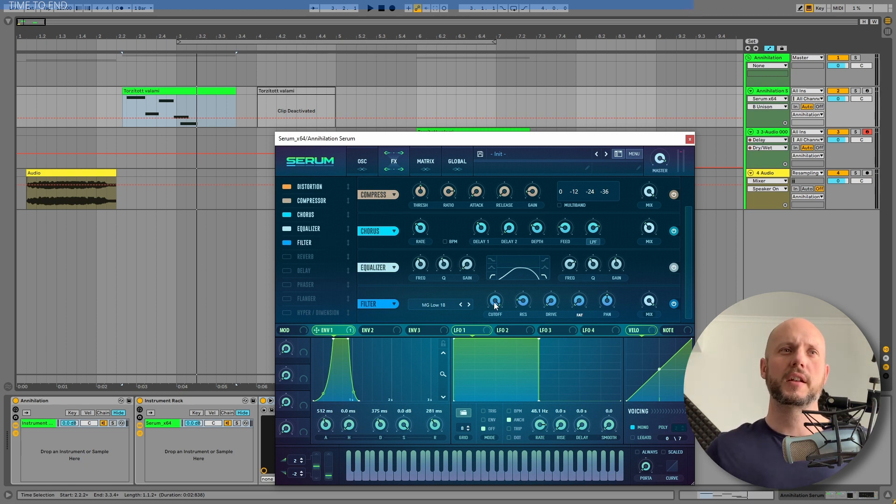
key("space")
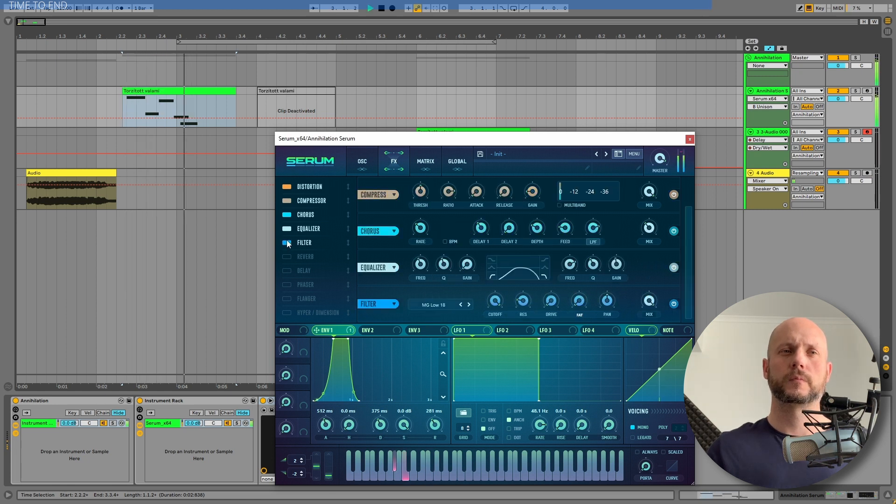
key("space")
left_click(287, 257)
left_click(292, 271)
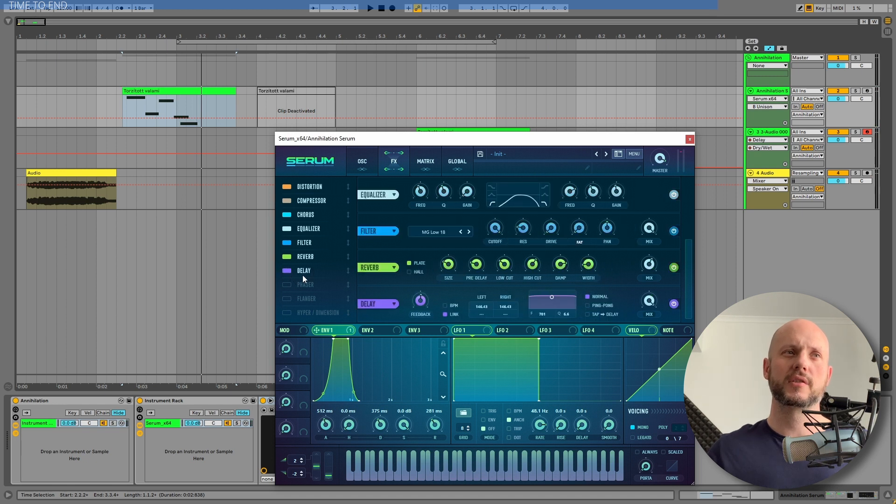
key("space")
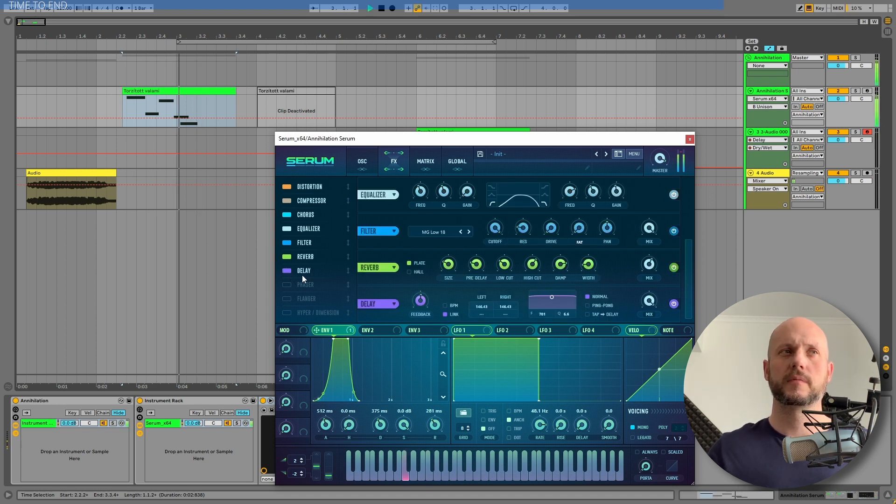
key("space")
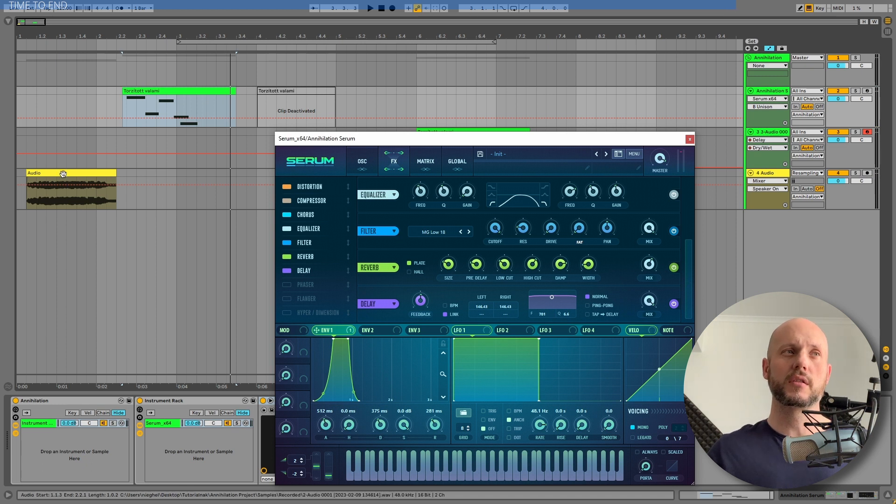
- Play the reference audio clip on the fourth track and compare it with the Annihilation Serum track's first MIDI clip
left_click(62, 172)
key("space")
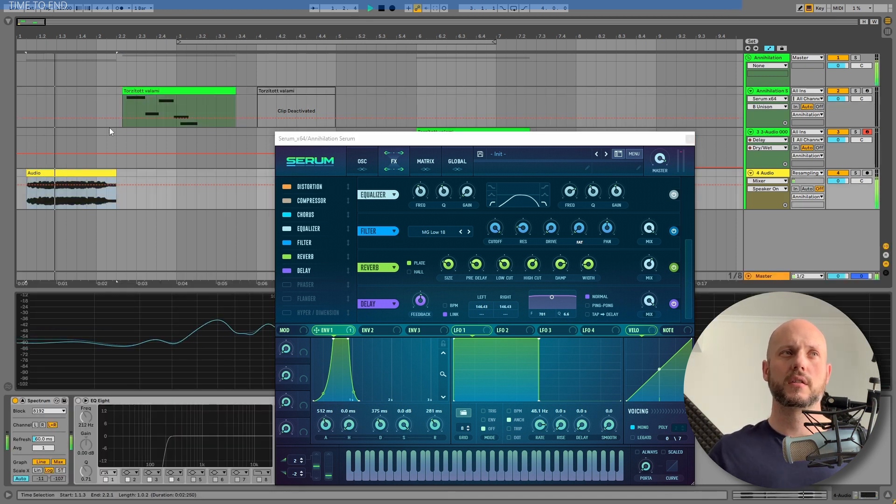
left_click(148, 91)
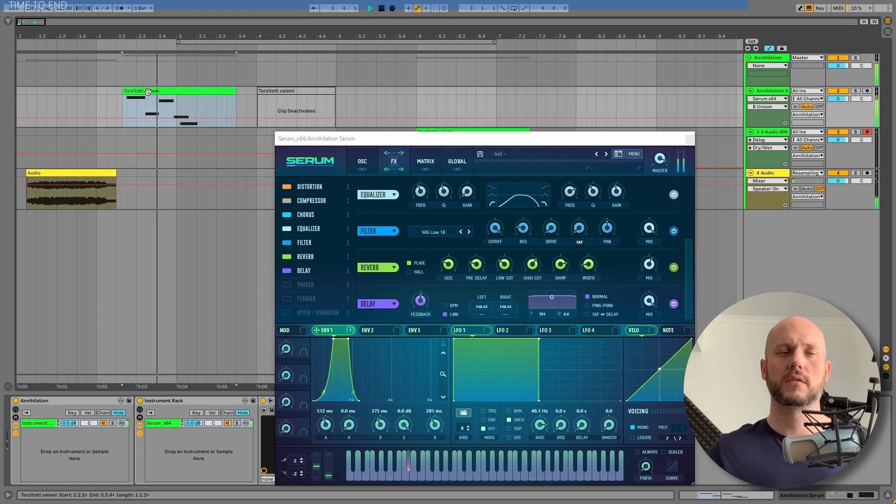
key("space")
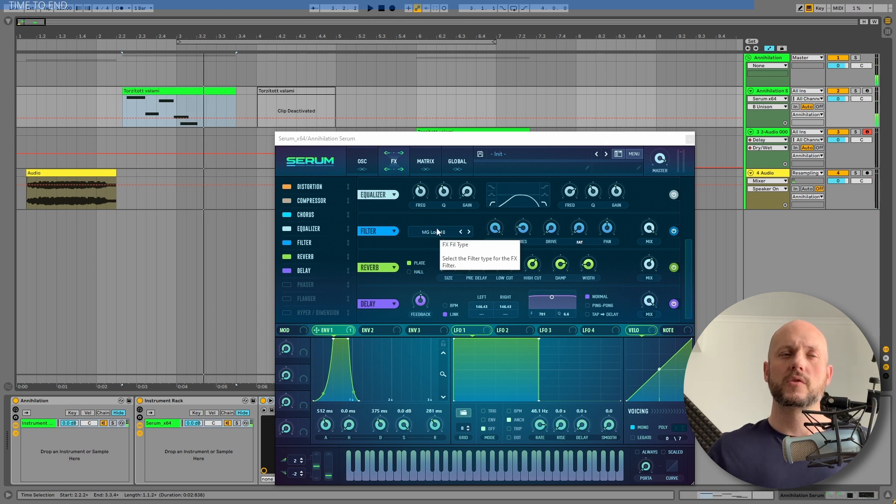
- Audition Serum's Envelope 1 with a 4.7 ms attack, and set the attack to 478 ms
left_click(363, 170)
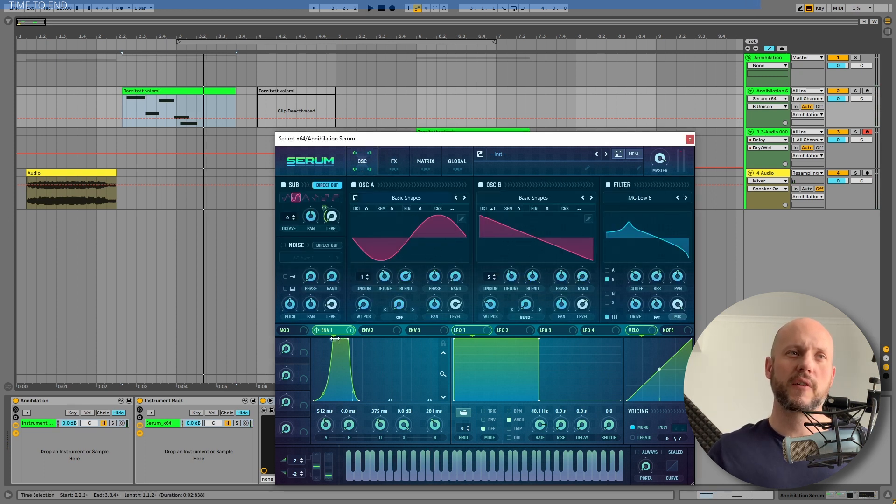
left_click_drag(334, 339, 292, 323)
key("space")
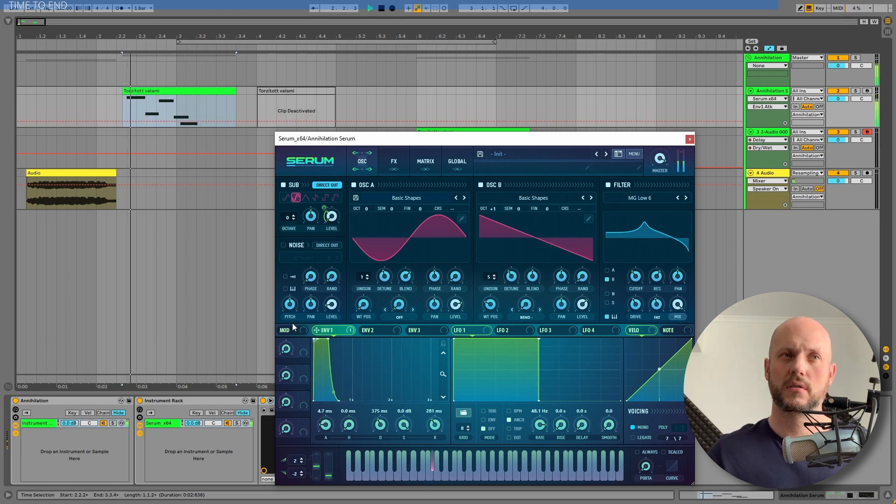
left_click_drag(292, 323, 610, 228)
- Review Serum's effects and oscillators, close the instrument and play the third track's clip
left_click(404, 163)
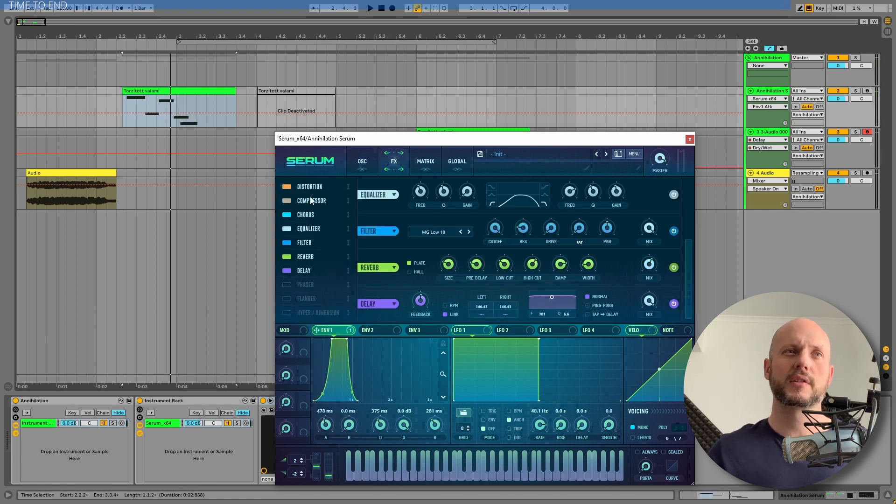
left_click(362, 162)
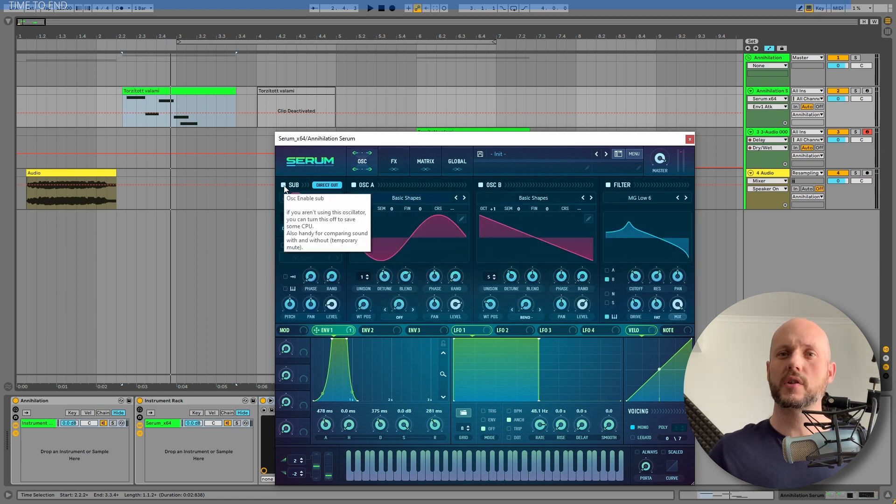
left_click(689, 138)
left_click(450, 131)
key("space")
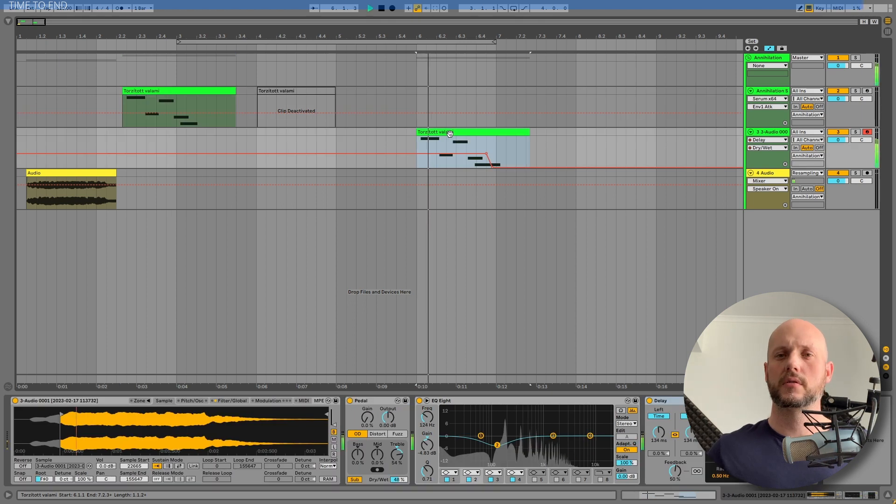